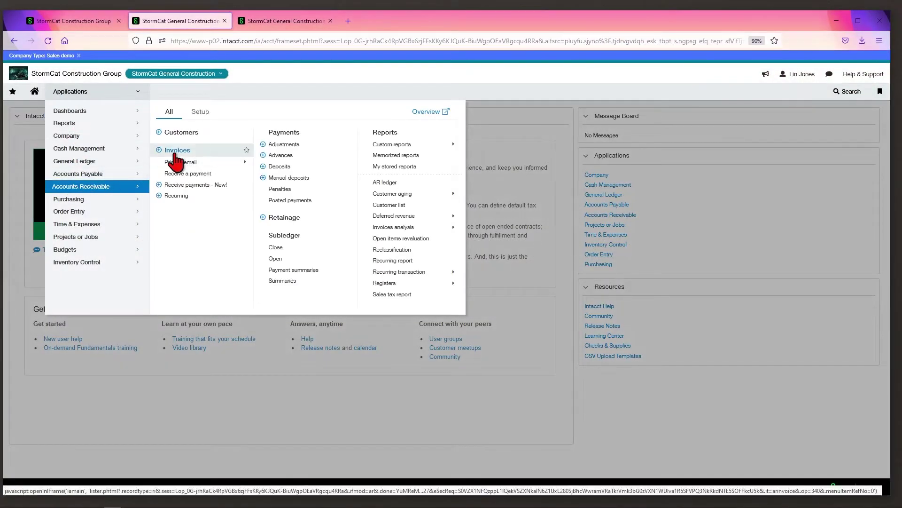
- Show the Accounts Receivable invoice list with CNIV-00006, then reopen the Accounts Receivable menu
{"action": "left_click", "coordinate": [176, 151]}
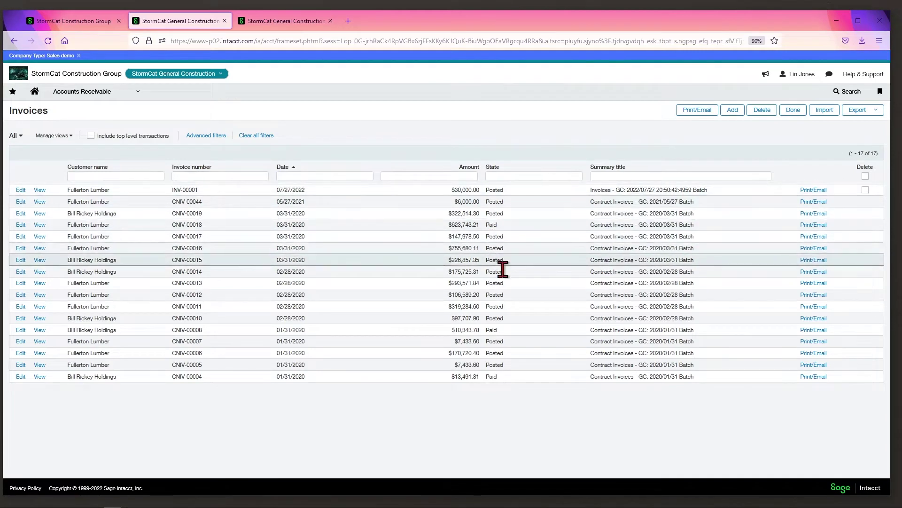
{"action": "left_click", "coordinate": [92, 92]}
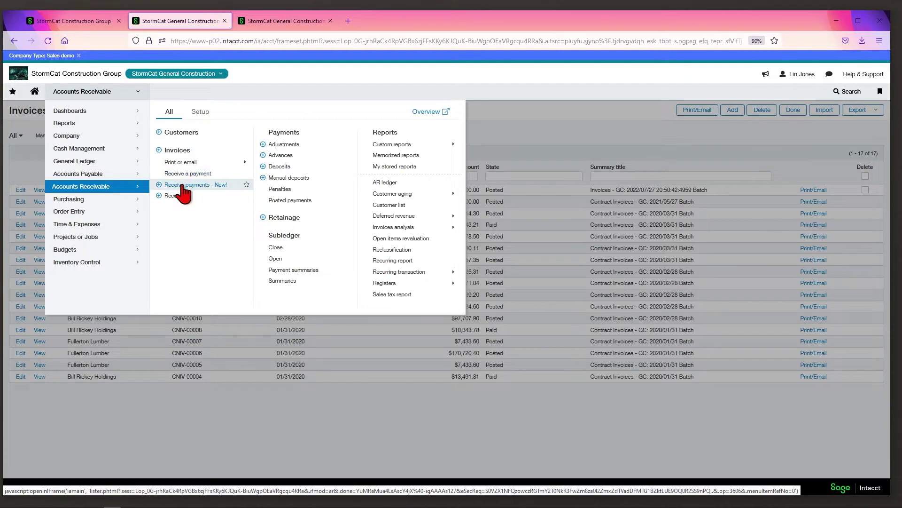
- View Posted Payments and start a new blank Receive Payment form
{"action": "left_click", "coordinate": [193, 186]}
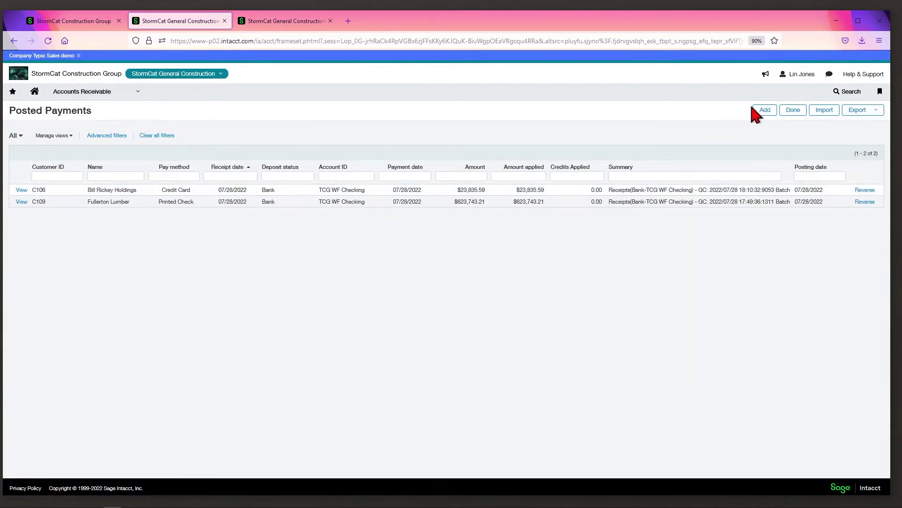
{"action": "left_click", "coordinate": [765, 111]}
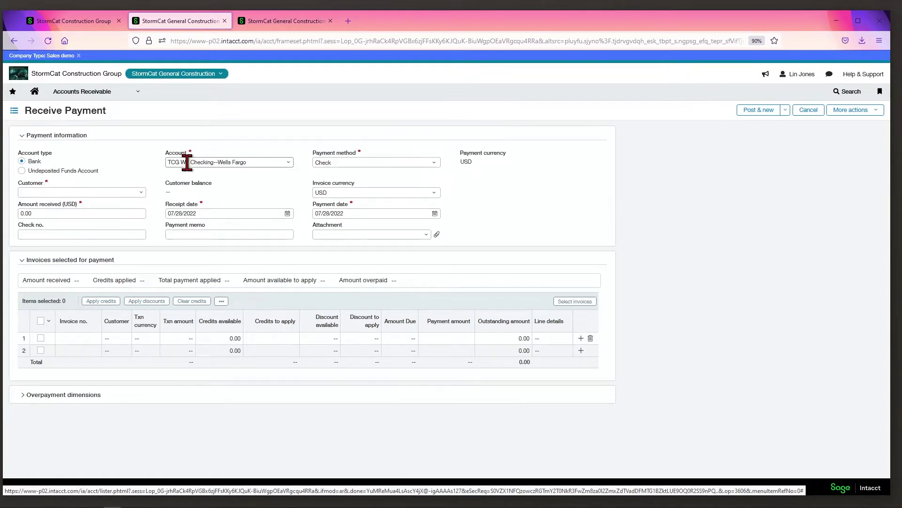
- Set payment method to Record Transfer and customer to C109–Fullerton Lumber, keeping the receipt date
{"action": "left_click", "coordinate": [434, 162]}
{"action": "left_click", "coordinate": [354, 196]}
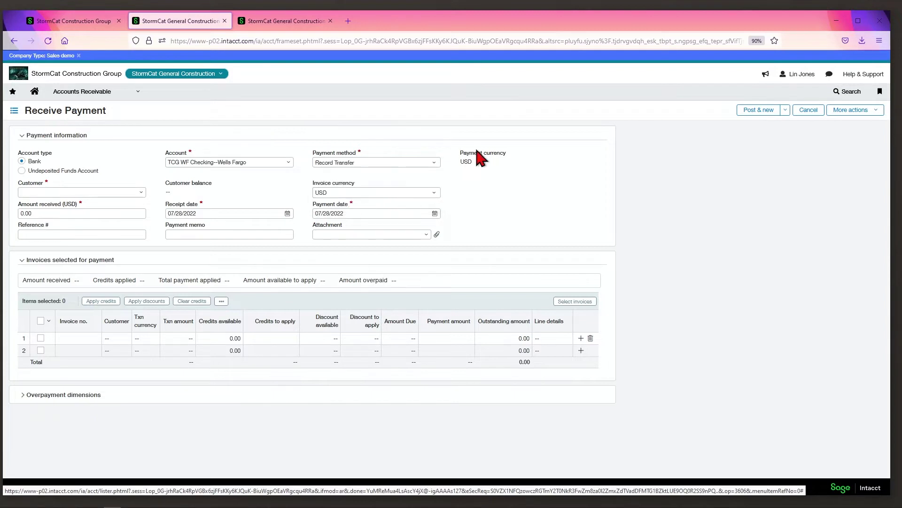
{"action": "left_click", "coordinate": [141, 192]}
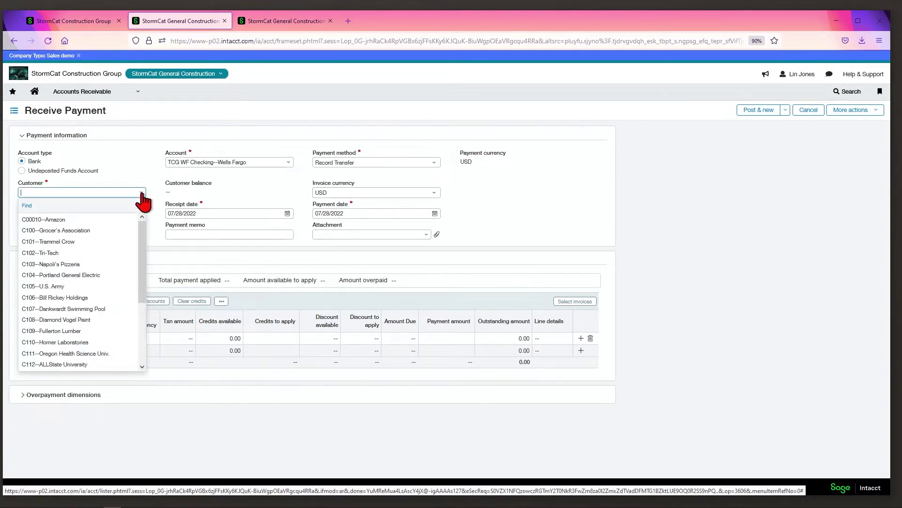
{"action": "type", "text": "f"}
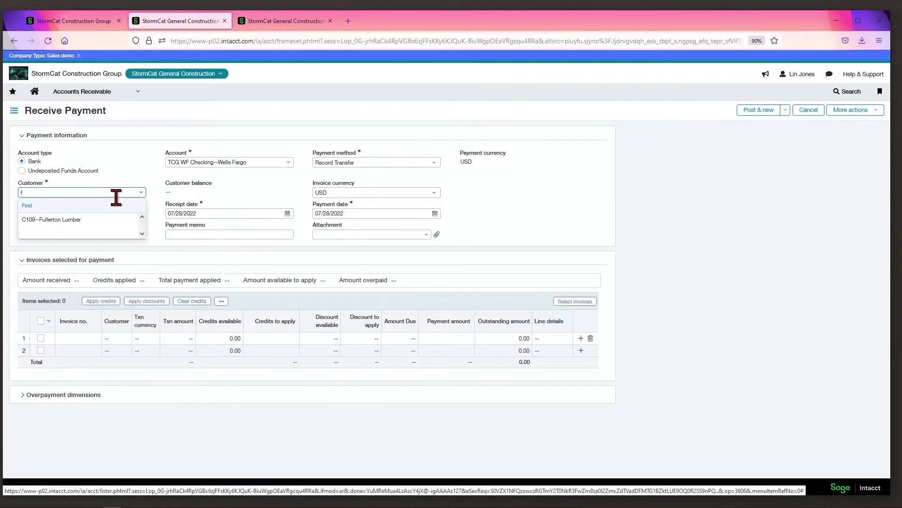
{"action": "left_click", "coordinate": [73, 219]}
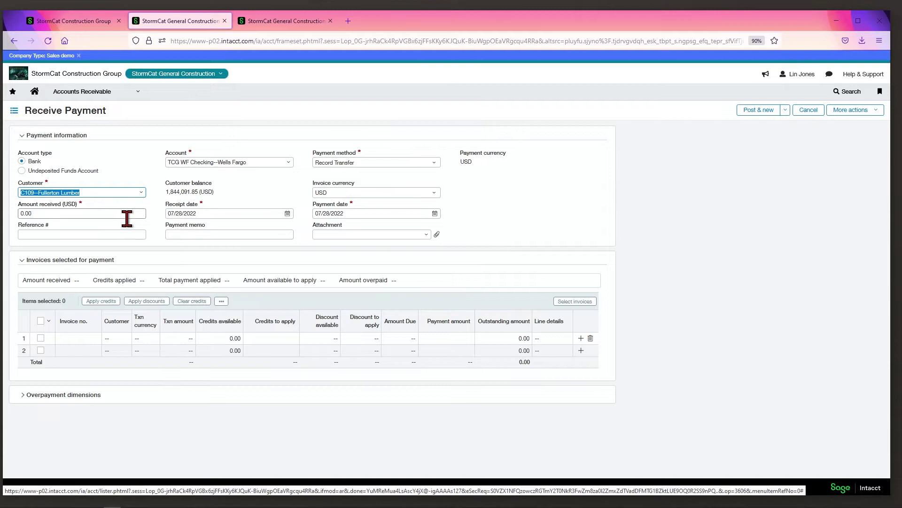
{"action": "left_click", "coordinate": [209, 213]}
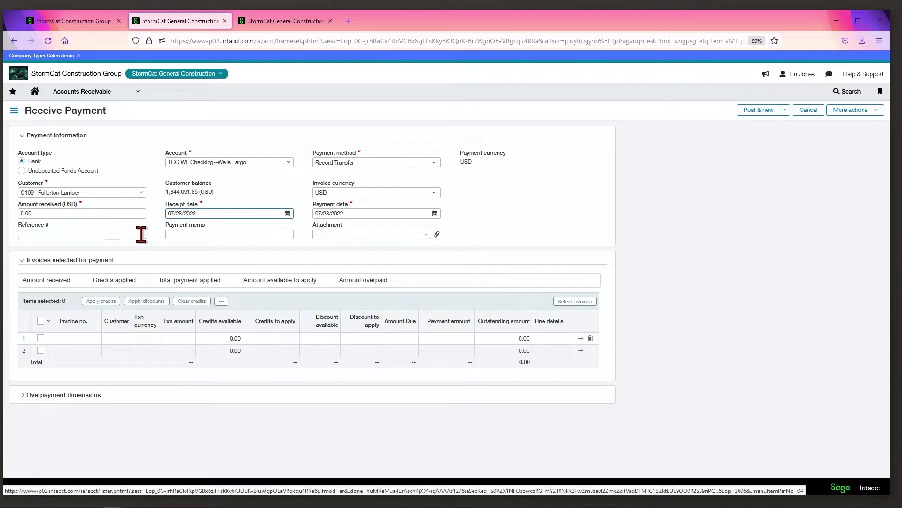
{"action": "left_click", "coordinate": [359, 235]}
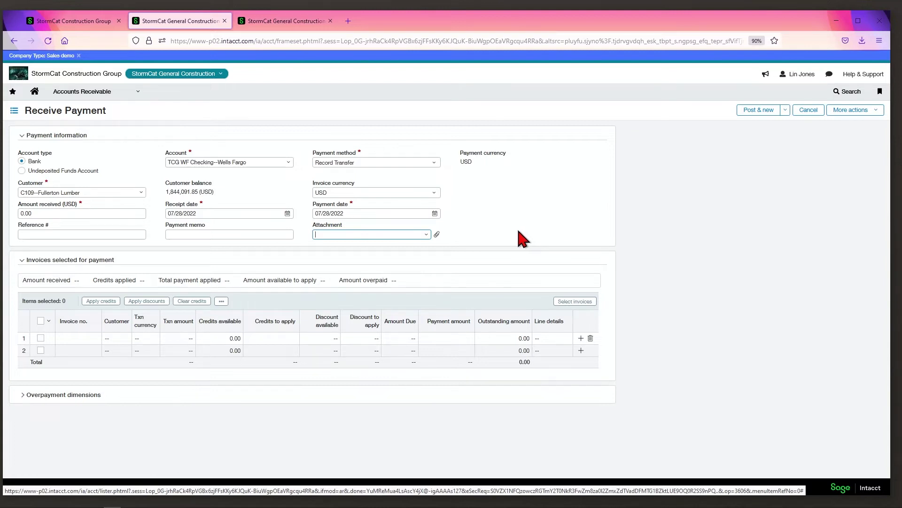
- Add Fullerton Lumber's invoice CNIV-00006 (170,720.40 due) to the payment
{"action": "left_click", "coordinate": [566, 304]}
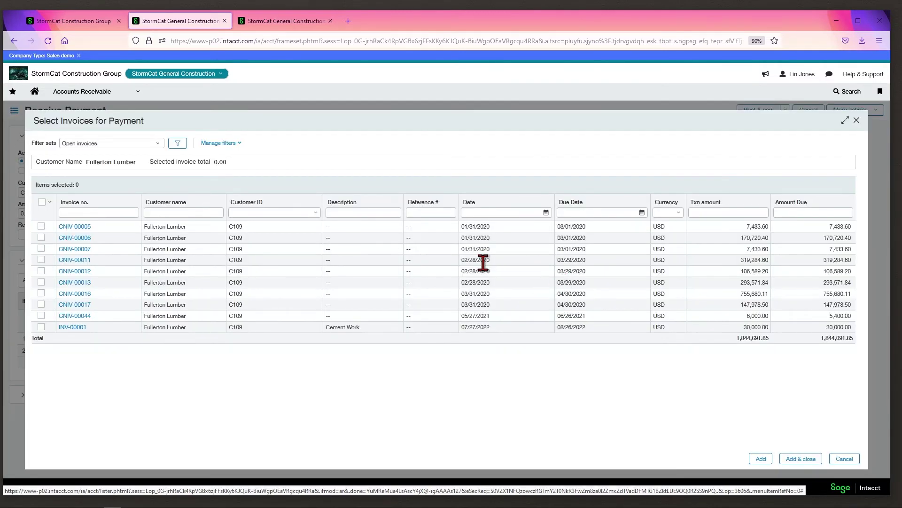
{"action": "left_click", "coordinate": [41, 237]}
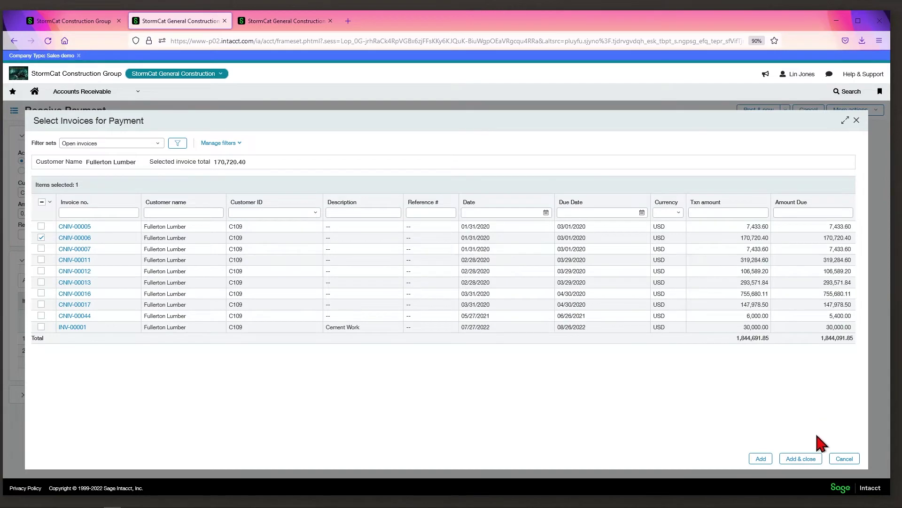
{"action": "left_click", "coordinate": [801, 458]}
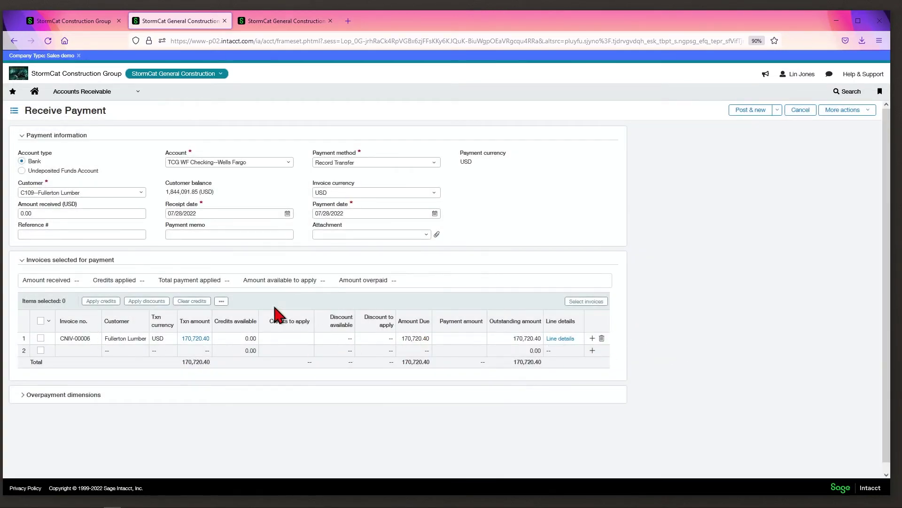
- Enter 170,720.40 as the amount received and apply it to CNIV-00006
{"action": "left_click", "coordinate": [24, 213]}
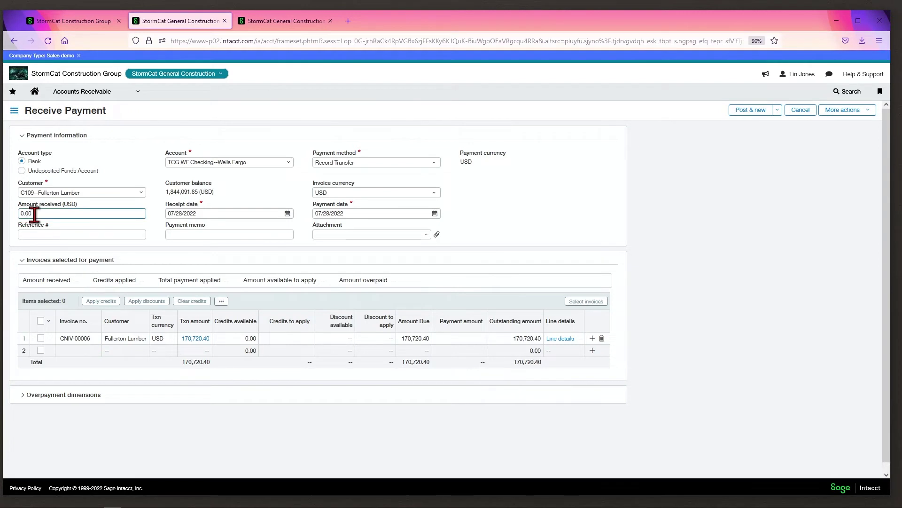
{"action": "left_click_drag", "start_coordinate": [35, 213], "coordinate": [18, 213]}
{"action": "type", "text": "1"}
{"action": "type", "text": "70,72"}
{"action": "left_click", "coordinate": [638, 239]}
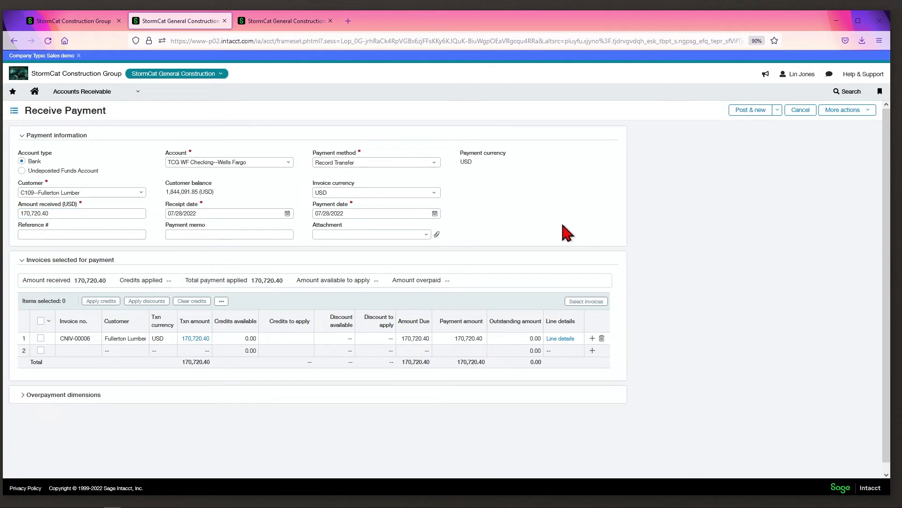
- Give the payment reference 'draft' and post it
{"action": "left_click", "coordinate": [41, 234]}
{"action": "type", "text": "draft"}
{"action": "left_click", "coordinate": [777, 113]}
{"action": "left_click", "coordinate": [746, 131]}
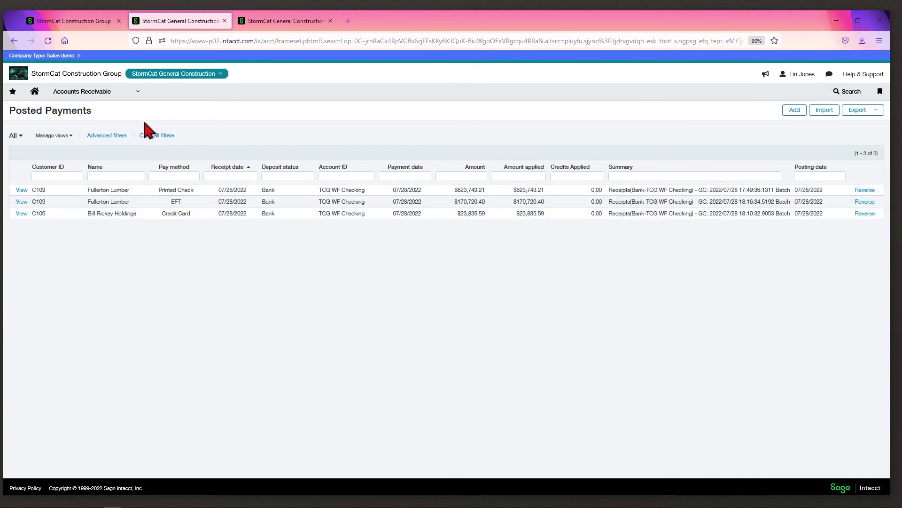
{"action": "left_click", "coordinate": [106, 96]}
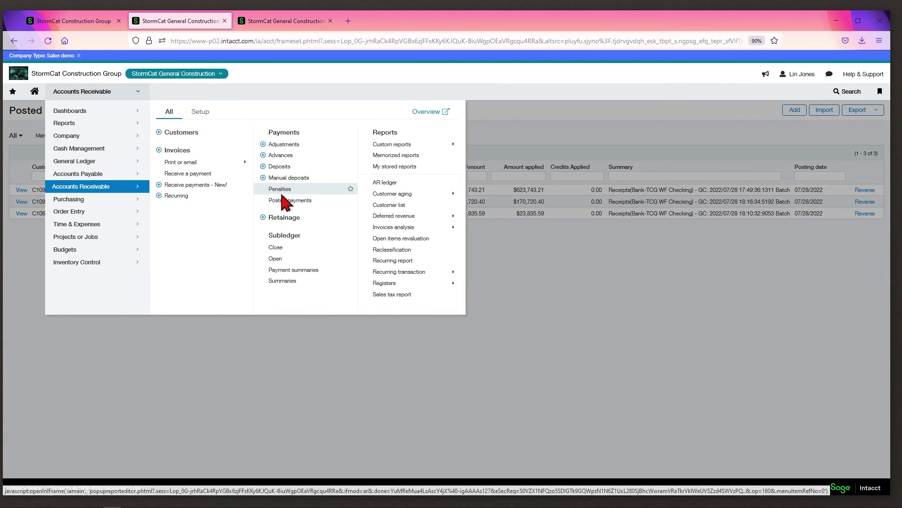
{"action": "left_click", "coordinate": [286, 203]}
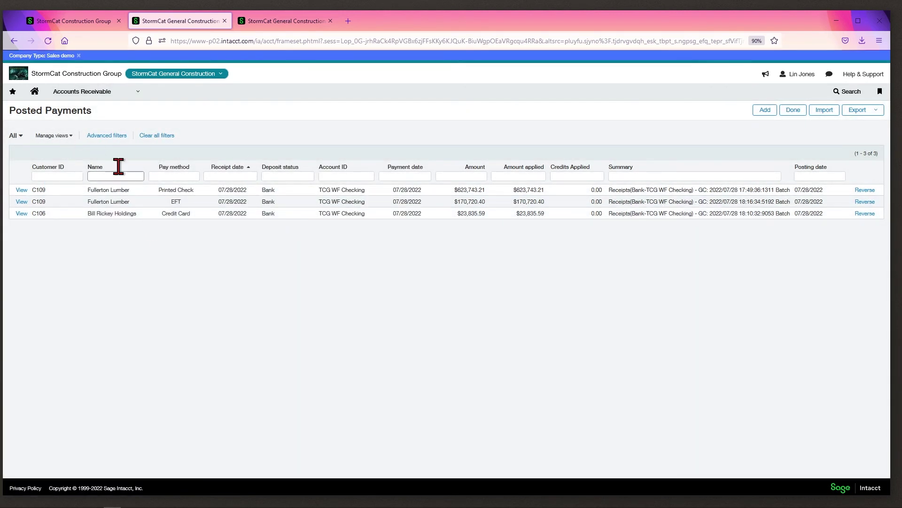
{"action": "left_click", "coordinate": [73, 102]}
{"action": "mouse_move", "coordinate": [384, 283]}
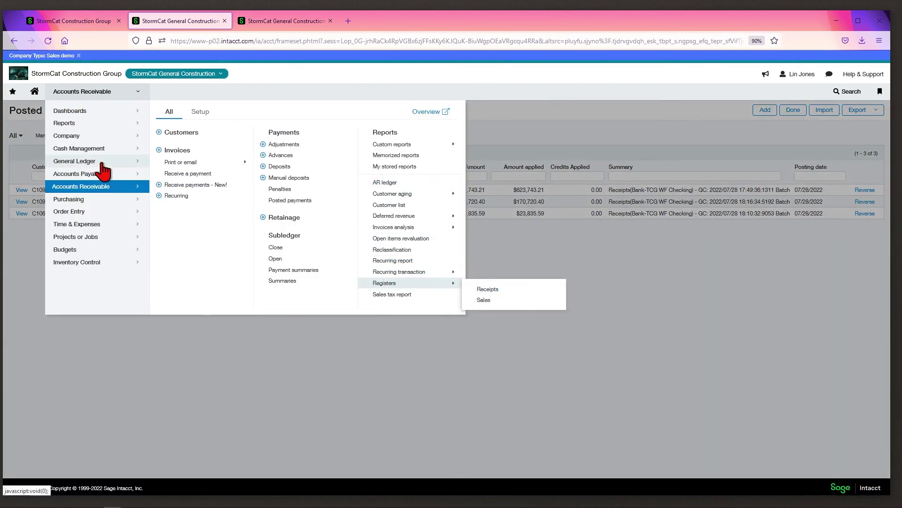
{"action": "left_click", "coordinate": [79, 149]}
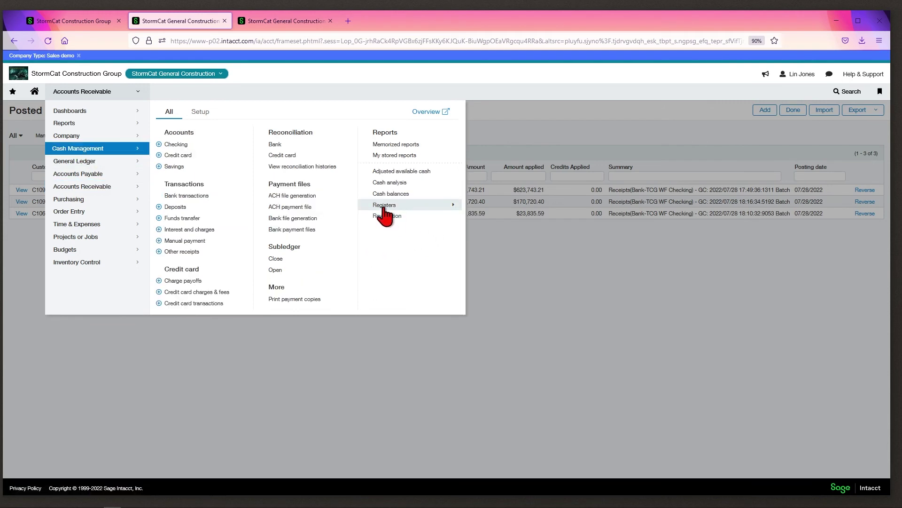
{"action": "mouse_move", "coordinate": [385, 204]}
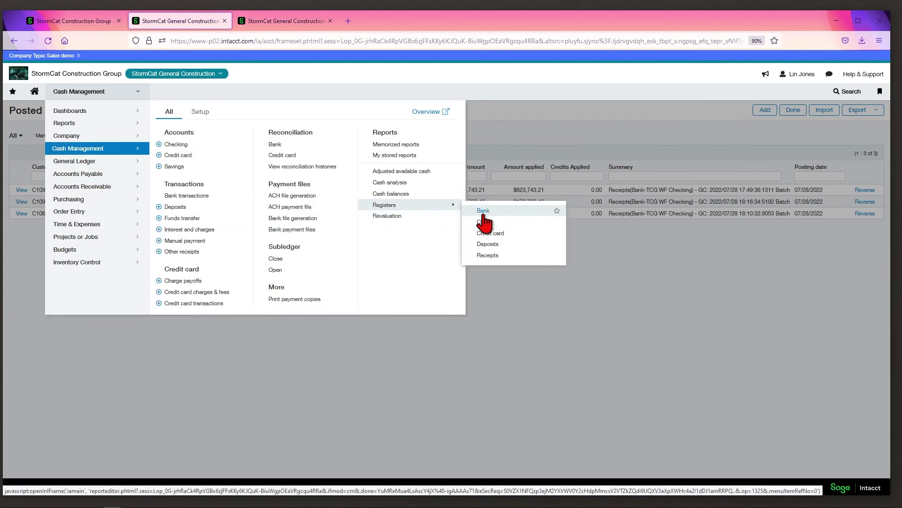
{"action": "left_click", "coordinate": [359, 387]}
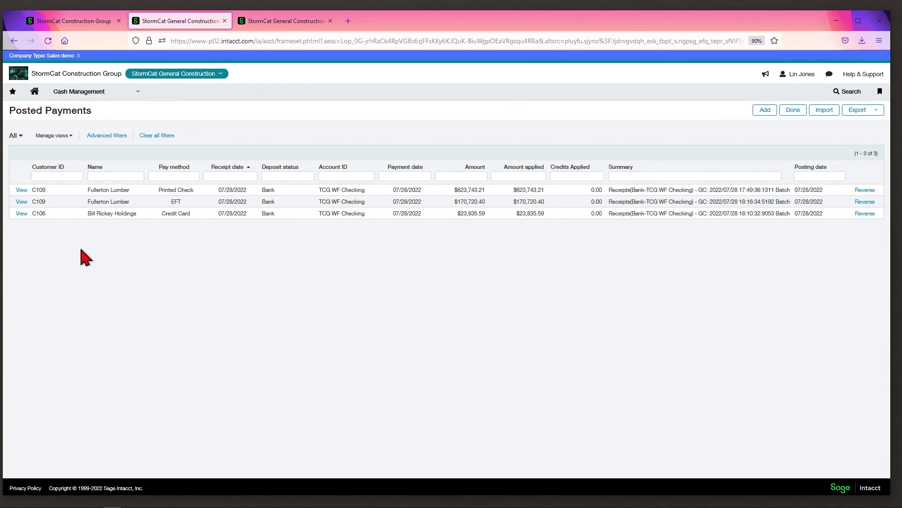